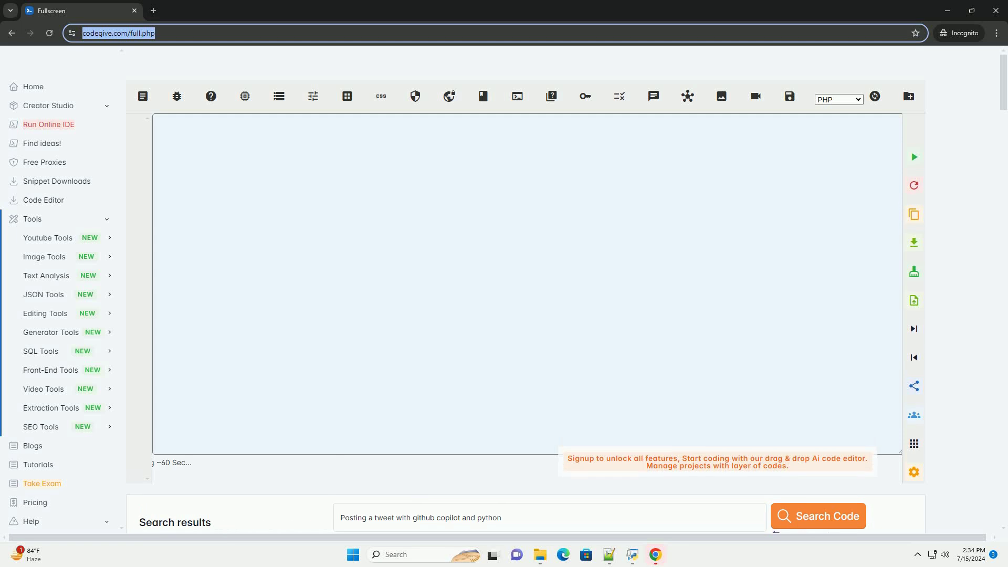
# Submit the Tweepy tweet-posting query so the generated tutorial streams into the editor.
pyautogui.press('Return')
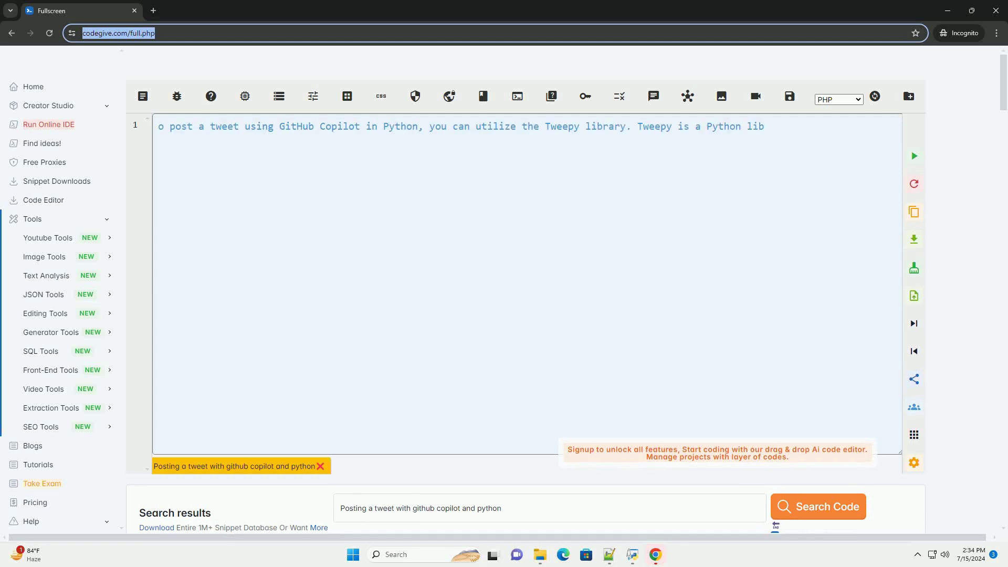